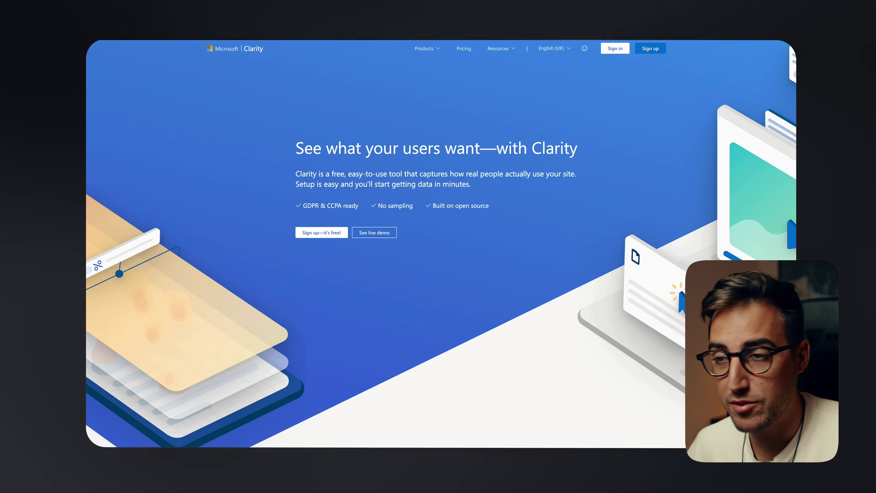
Step: Sign up for Microsoft Clarity with a Google account, accepting the Terms of Use and opting in to product emails
click(651, 48)
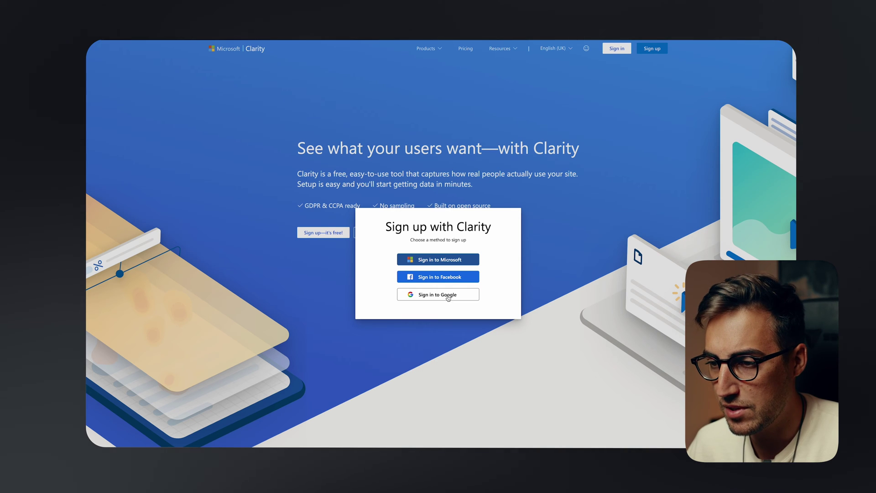
click(448, 297)
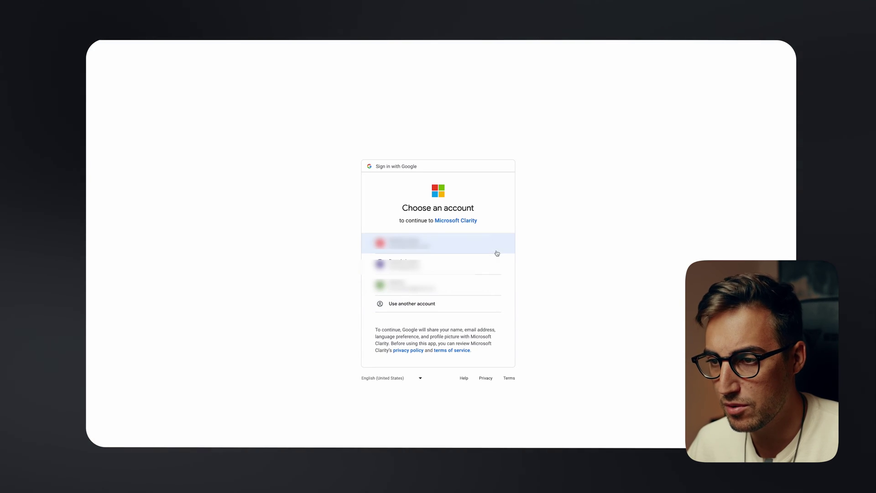
click(428, 244)
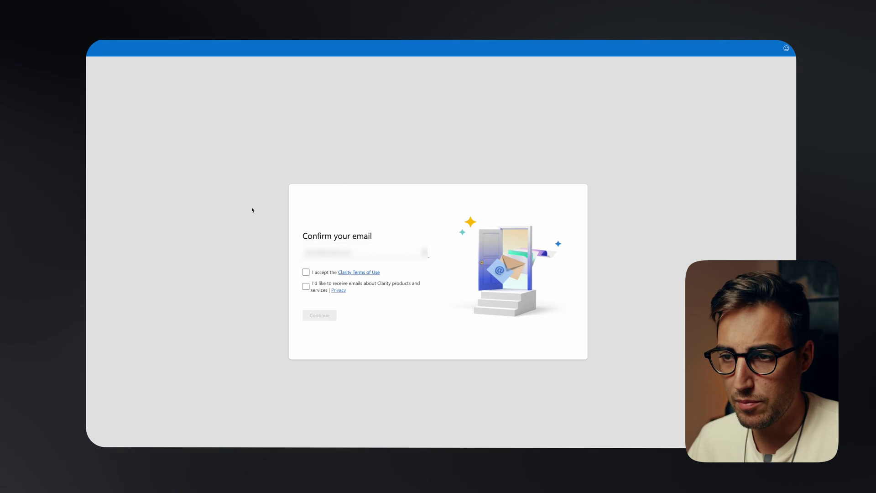
click(305, 272)
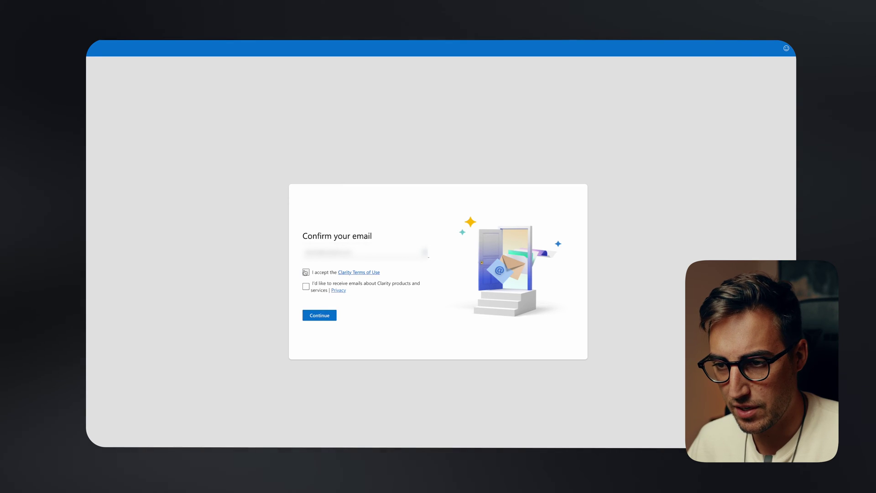
click(306, 286)
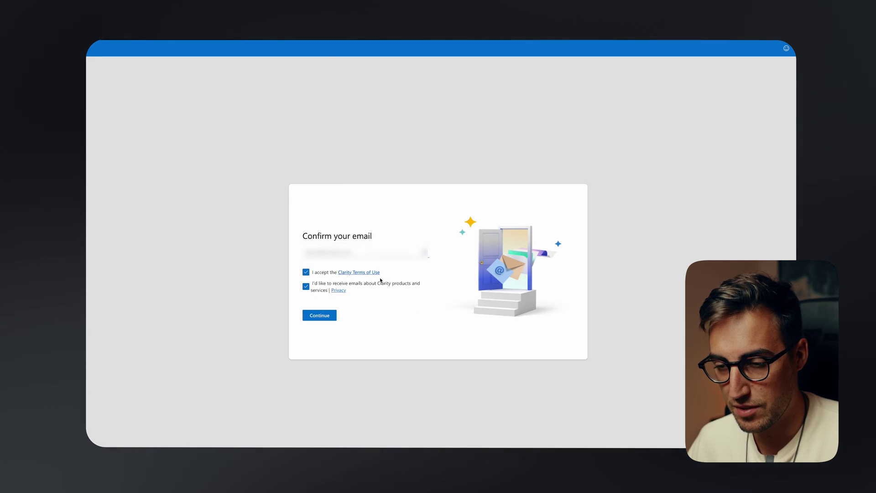
click(320, 315)
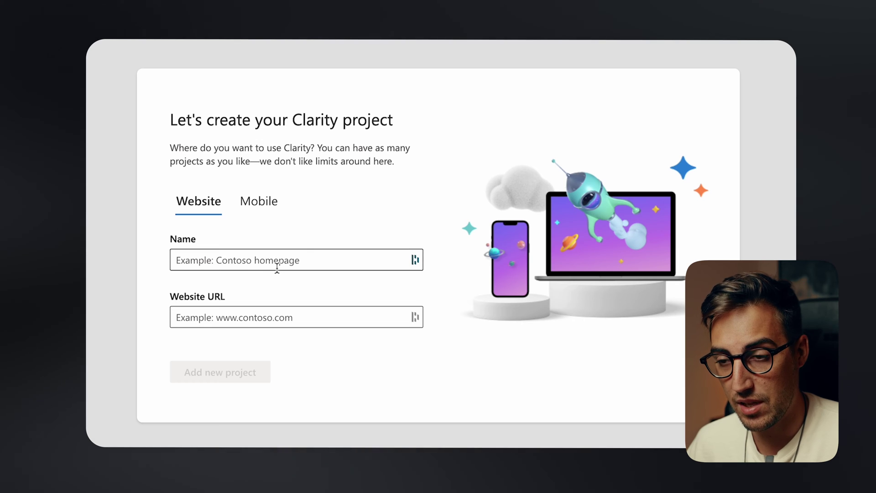
Step: Create a Clarity website project, entering the owner's first name as the project name and the personal website's address as the URL
click(254, 260)
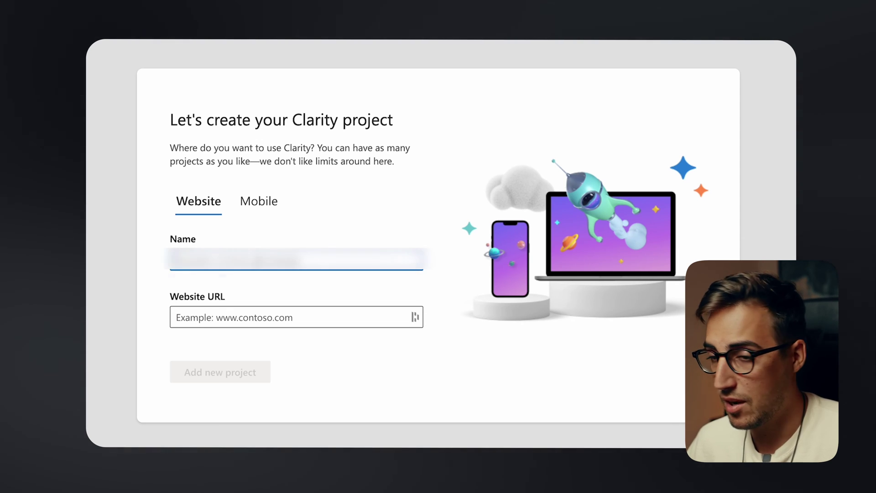
click(318, 250)
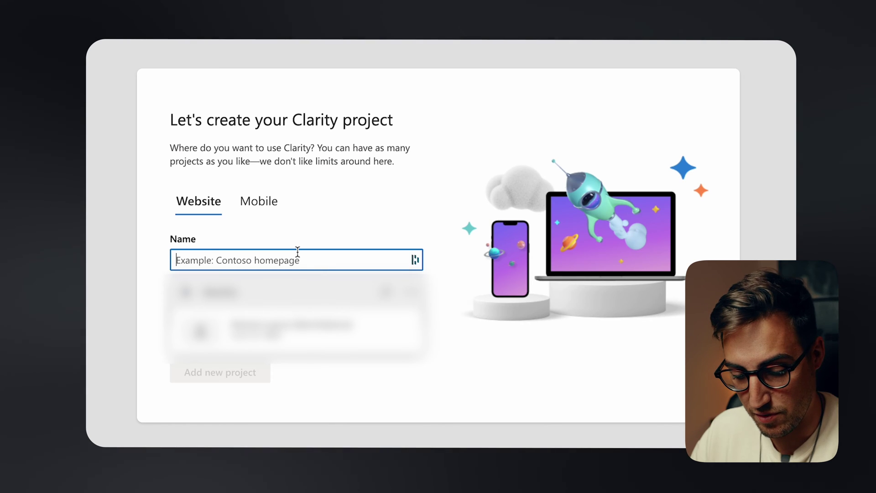
text(De)
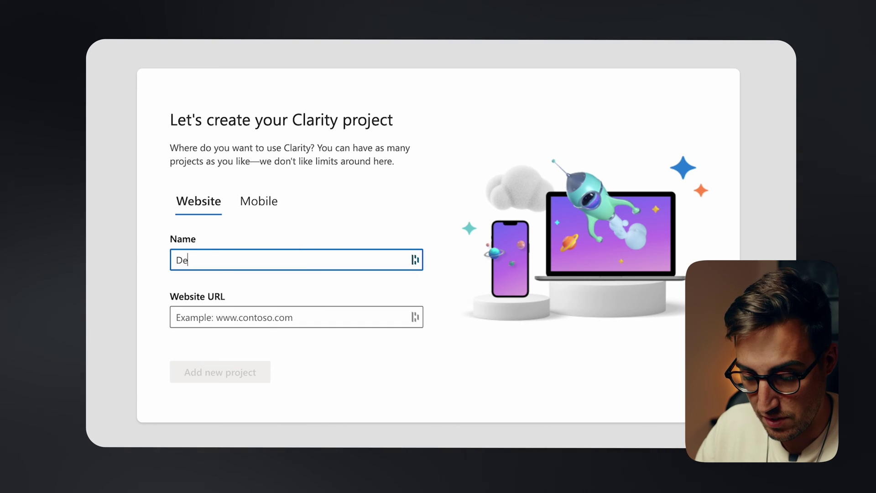
text(nnis)
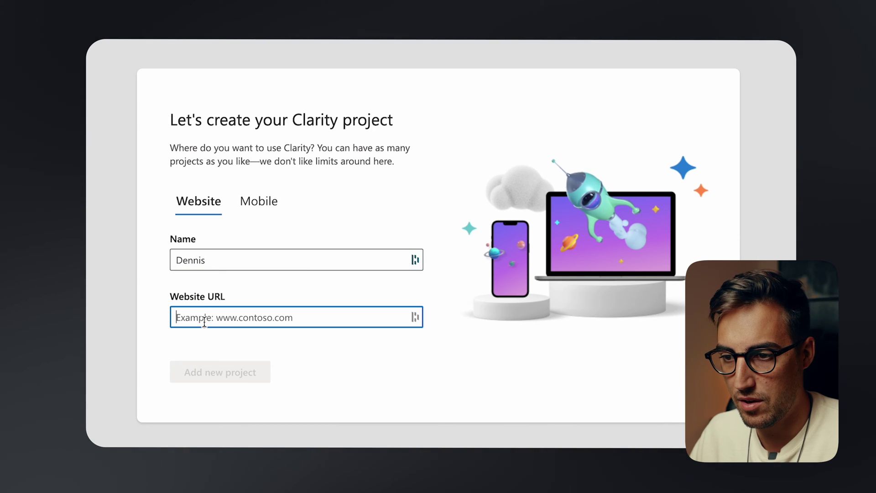
click(203, 317)
text(https://www.dennisleoca.com/)
click(238, 378)
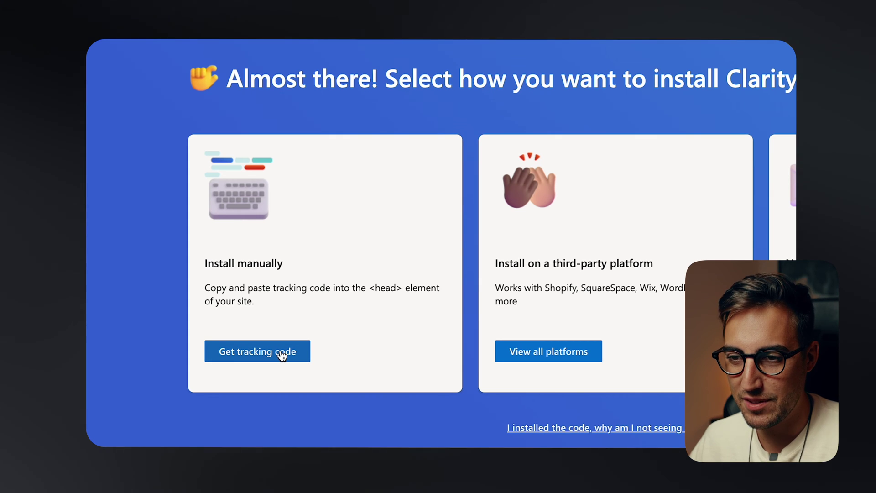
Step: Copy Clarity's manual-install tracking code and paste it, after a blank line, at the end of the site's head code in Webflow
click(282, 355)
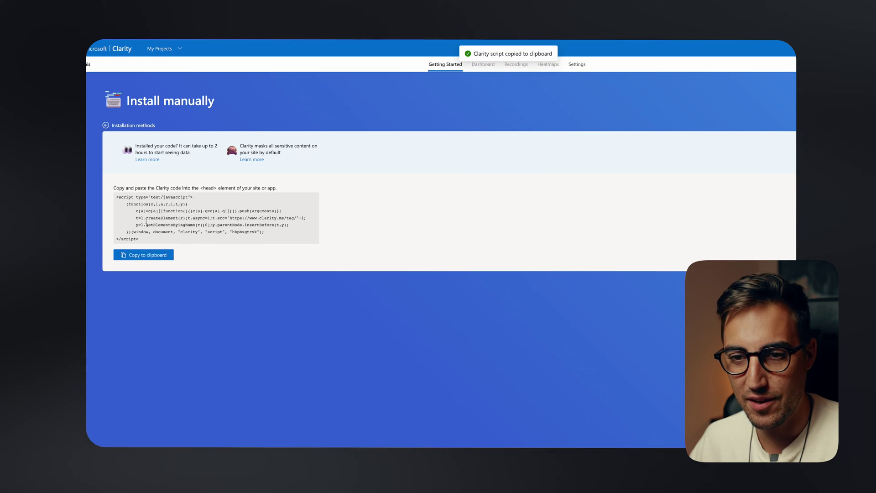
click(161, 256)
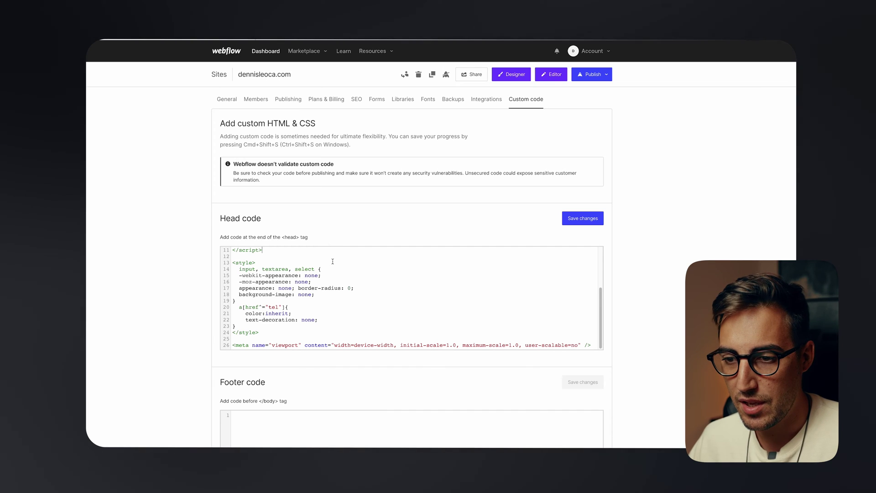
scroll(329, 249, down, 7)
scroll(332, 260, up, 7)
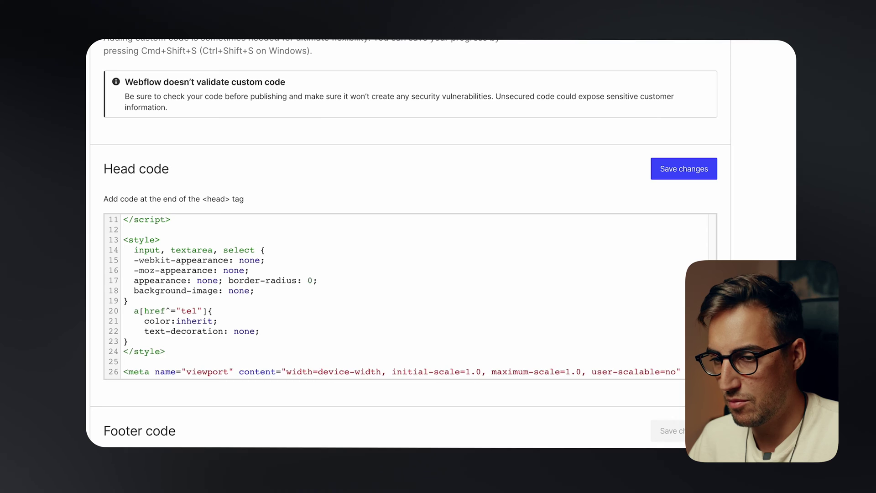
key(Return)
key(Return)
key(ctrl+v)
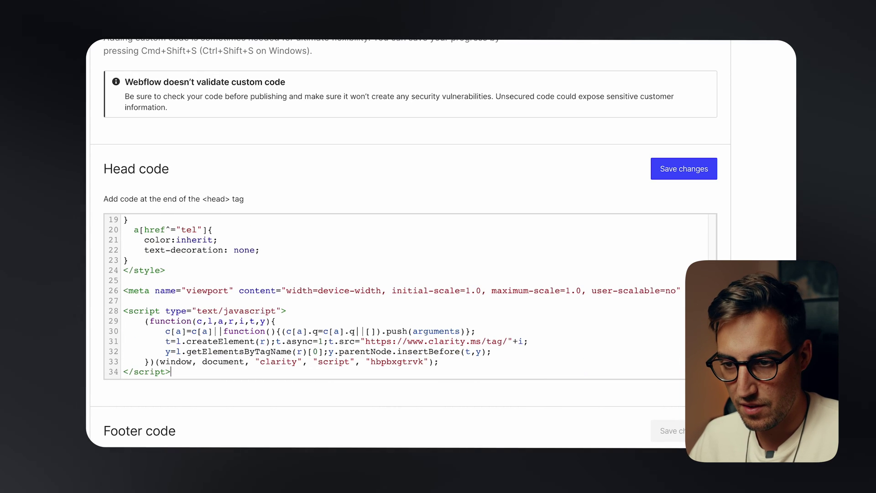
Step: Copy the Hotjar tracking comment from the first line of the head code and paste it directly above the Clarity script
scroll(161, 303, up, 4)
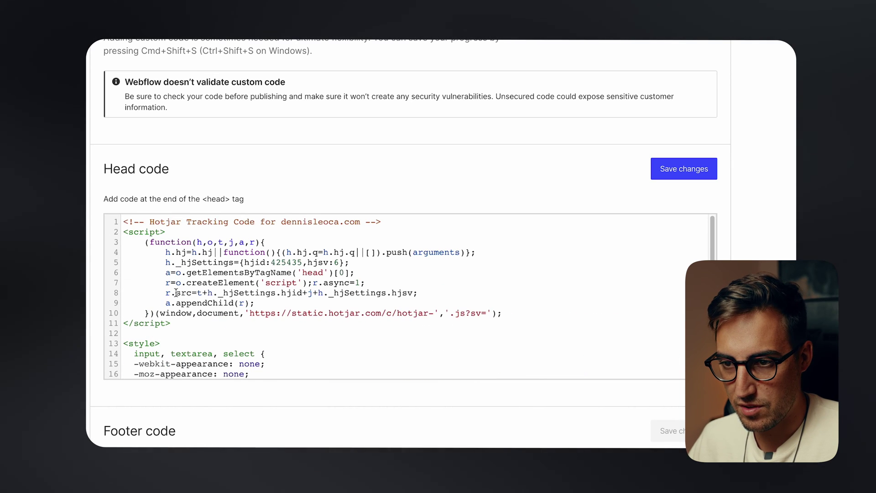
triple_click(251, 222)
scroll(224, 260, down, 4)
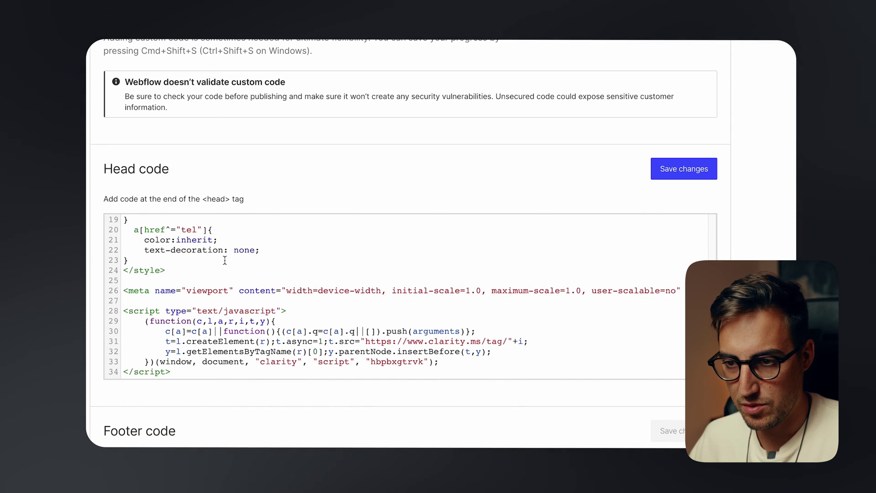
click(130, 300)
key(ctrl+v)
key(BackSpace)
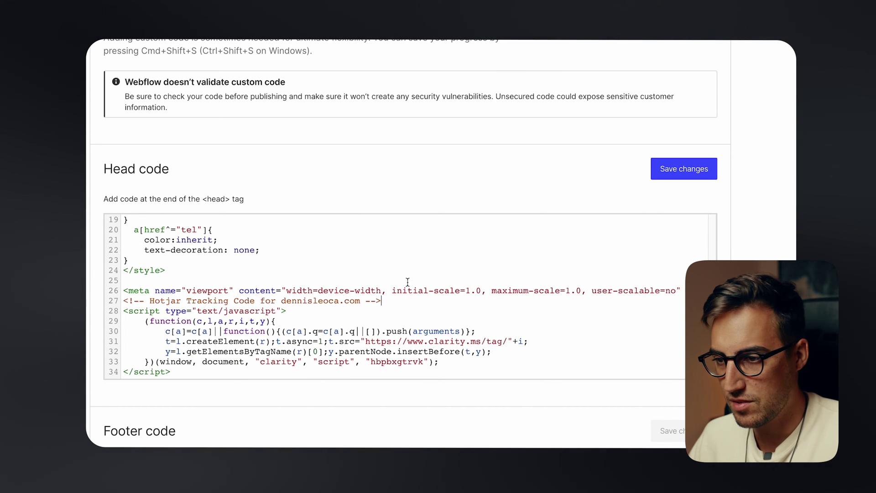
Step: Insert a blank line below the viewport meta tag and change the copied comment's text to "Microsoft Clarity"
click(682, 295)
key(Return)
drag(359, 311, 143, 314)
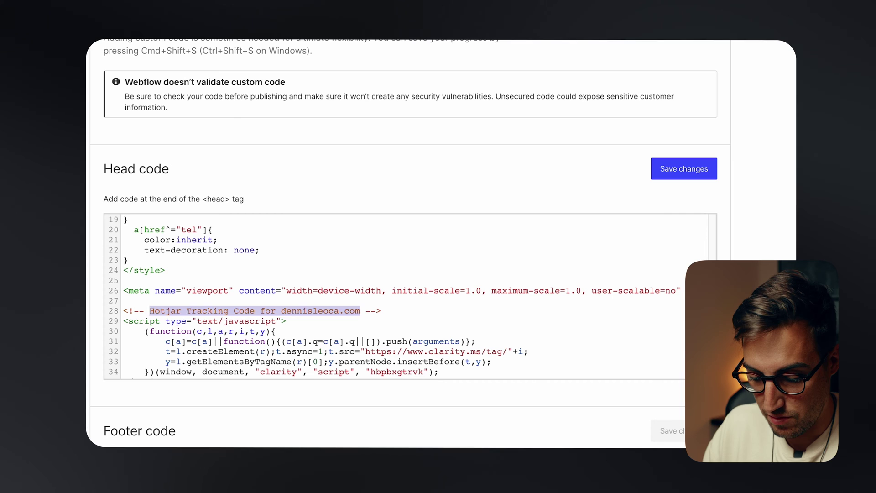
text(Microso)
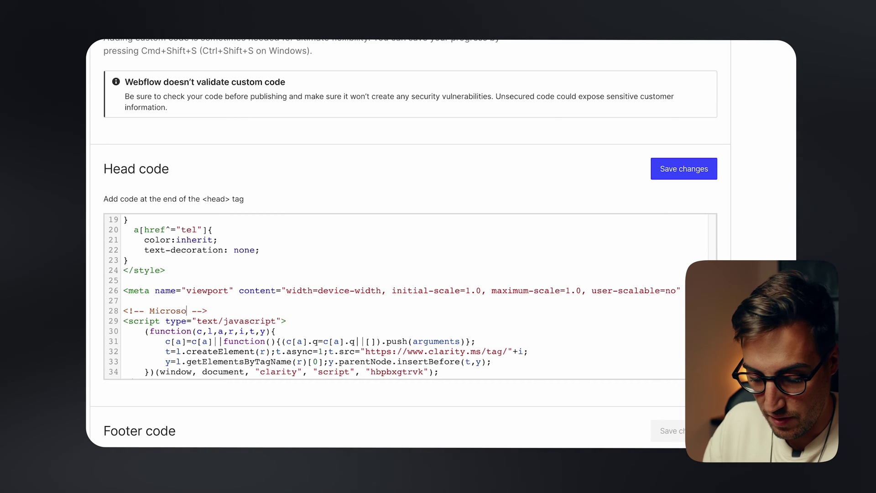
text(ft )
text(Clarity)
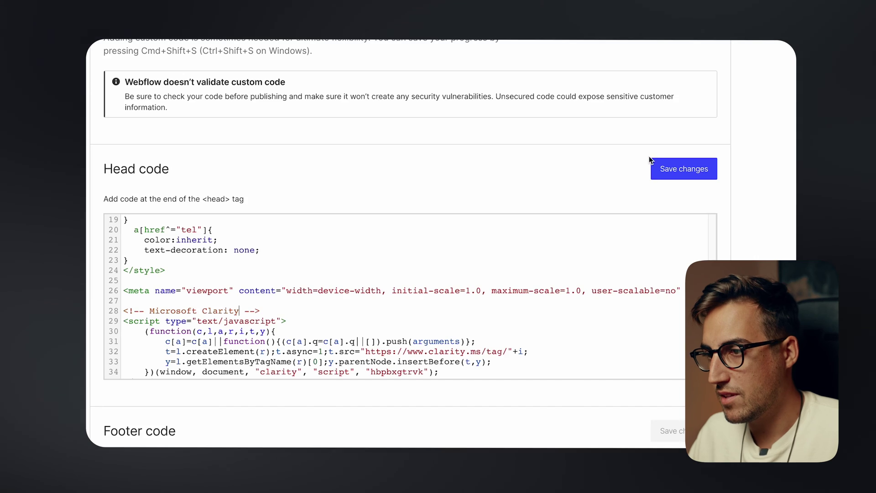
Step: Save the custom code changes and publish the site to its production domain
key(super+shift+s)
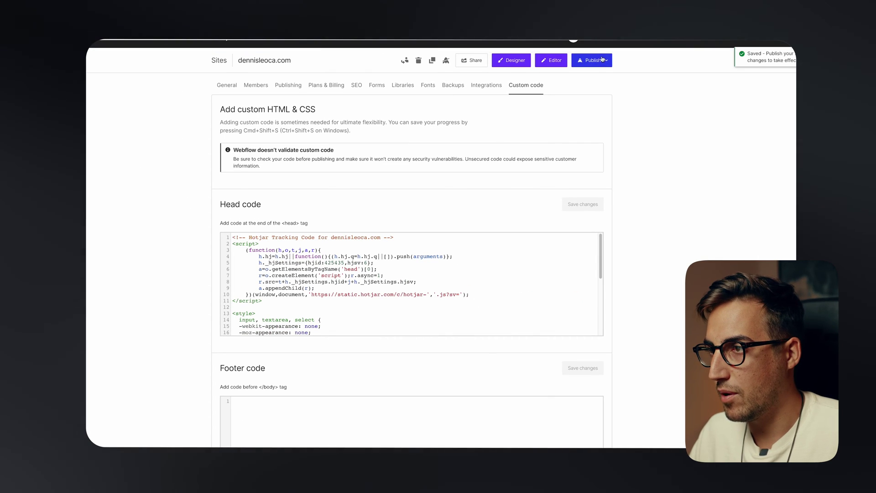
click(601, 58)
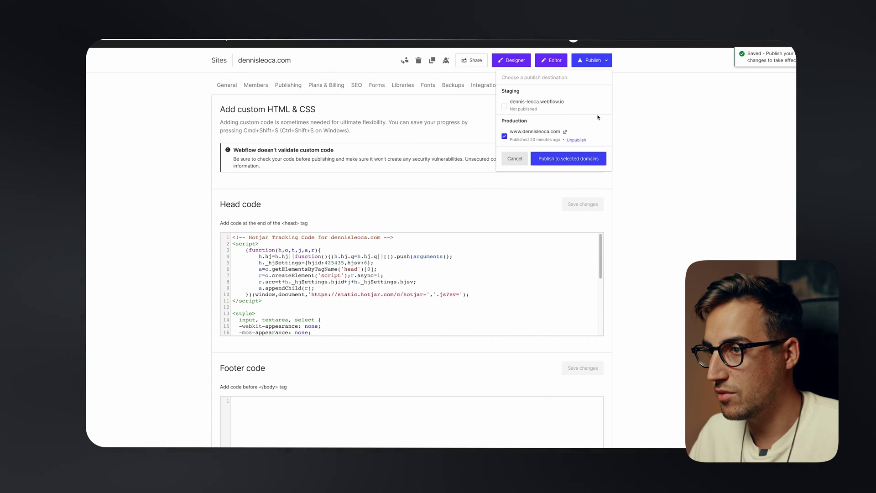
click(568, 155)
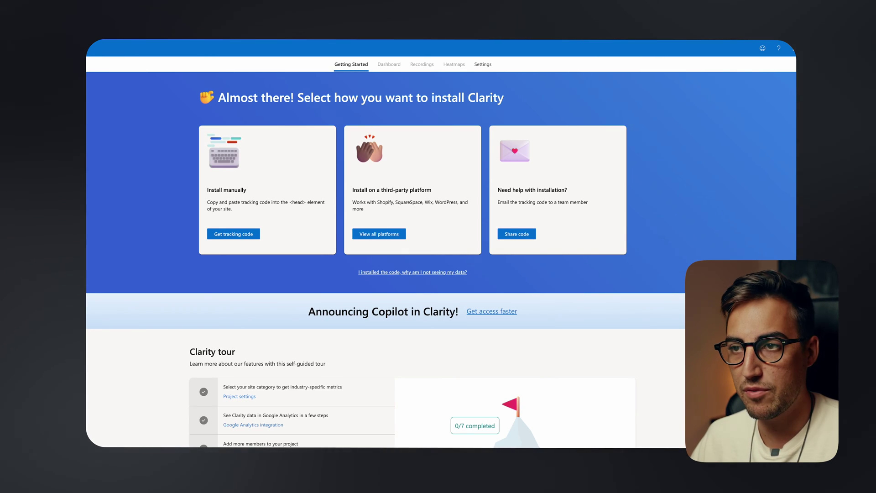
Step: Switch to Microsoft Clarity, refresh the project, and check its recordings and dashboard for incoming visitor data
key(F5)
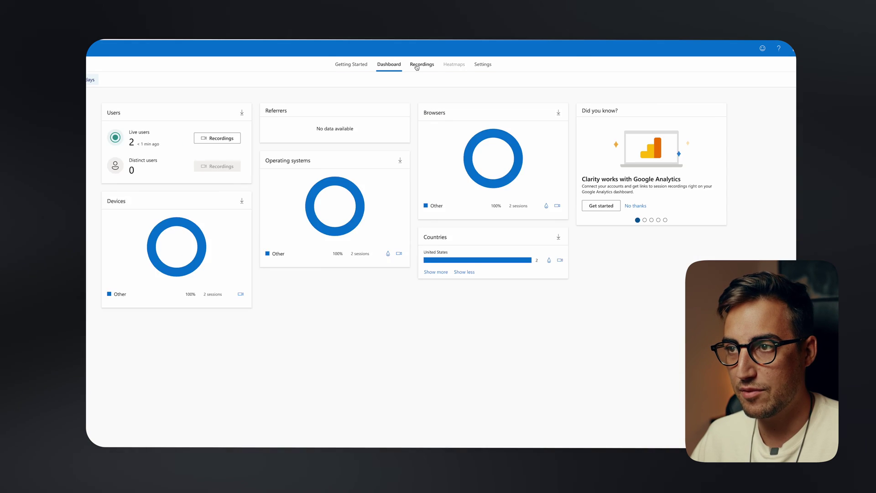
click(416, 66)
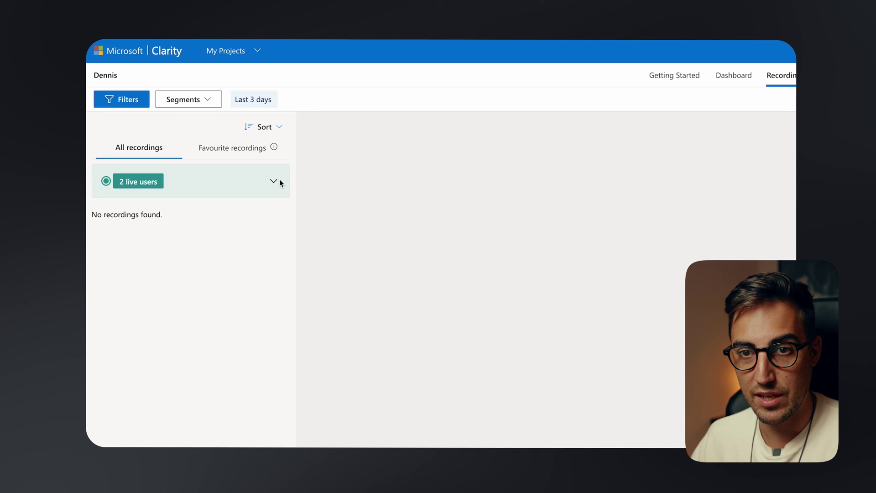
click(733, 75)
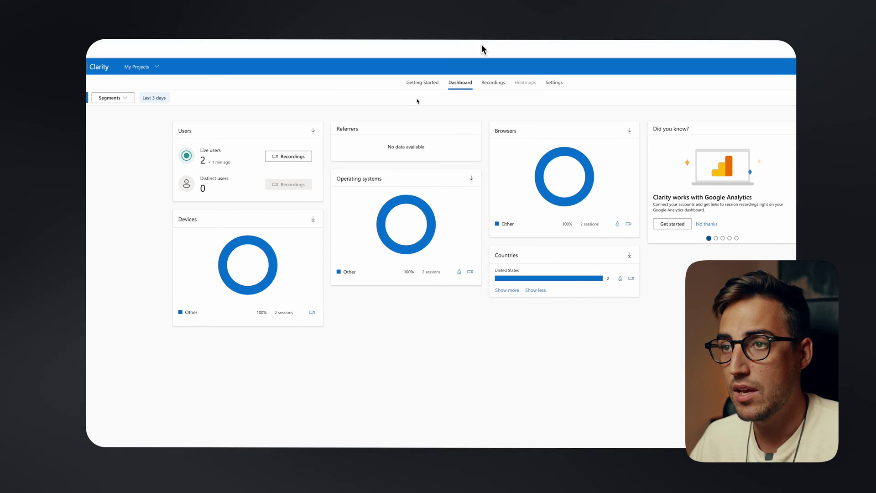
Step: Start the Google Analytics integration from the Clarity tour on the Getting Started page
click(425, 85)
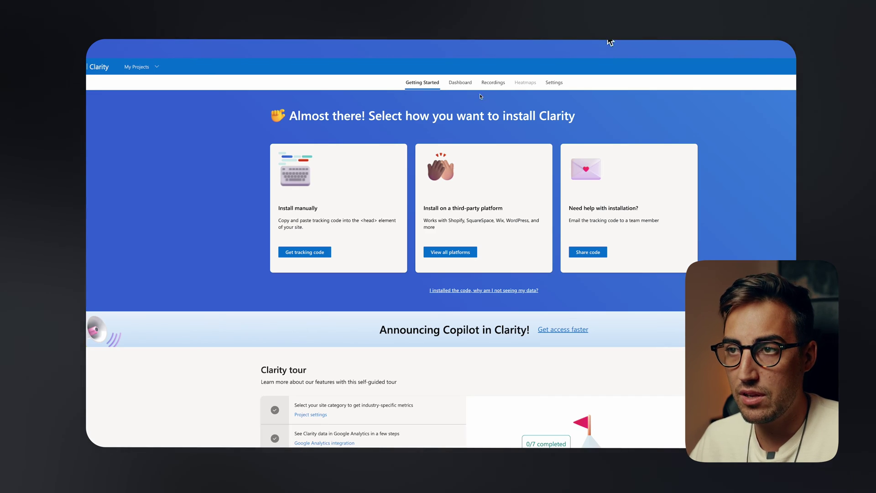
scroll(339, 250, down, 5)
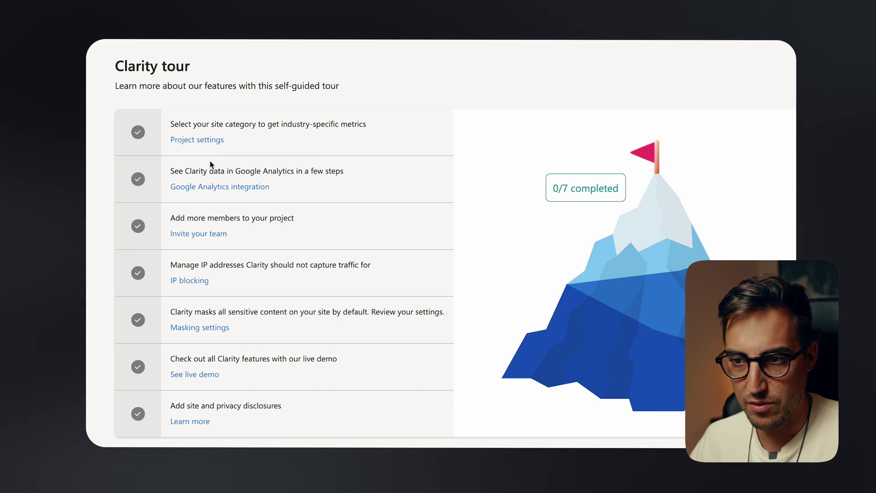
click(237, 187)
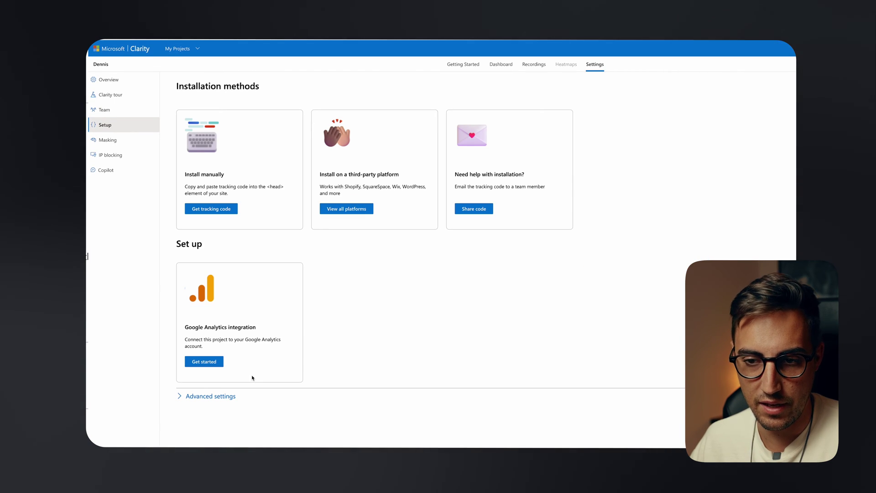
click(212, 363)
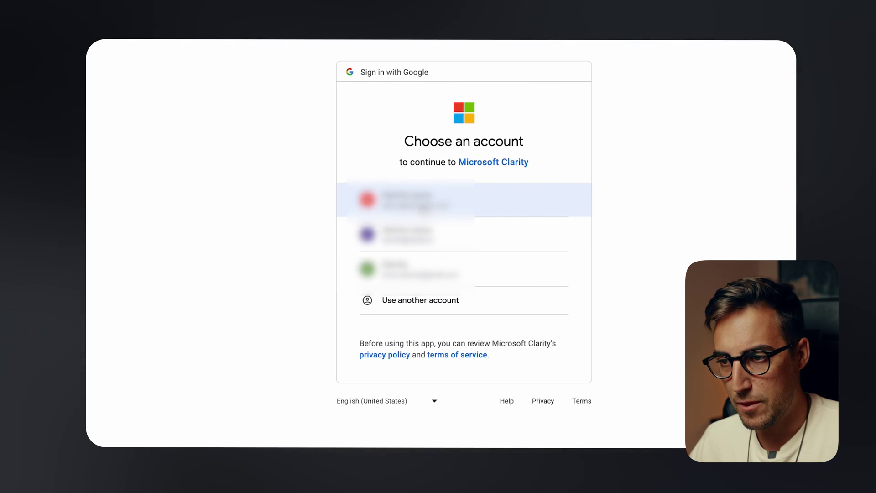
Step: Grant Clarity all requested Google Analytics permissions for the Google account and choose the personal website's GA4 entry as the site to connect
click(422, 203)
click(376, 173)
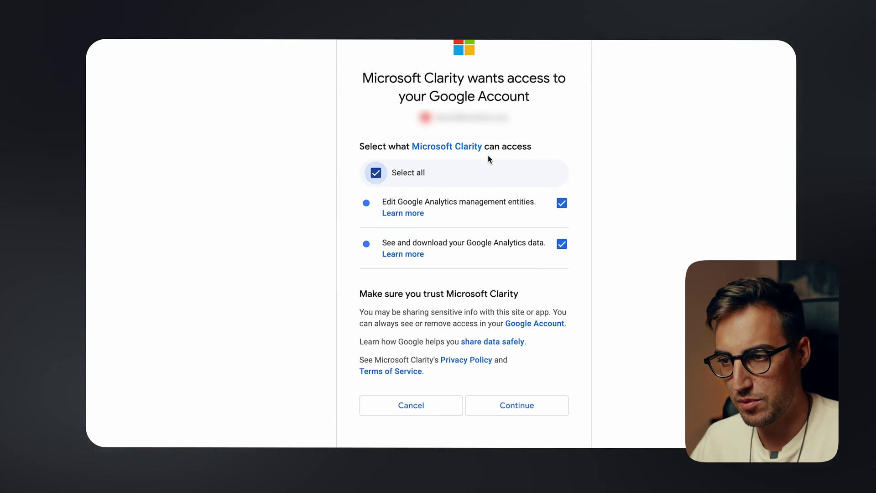
click(532, 407)
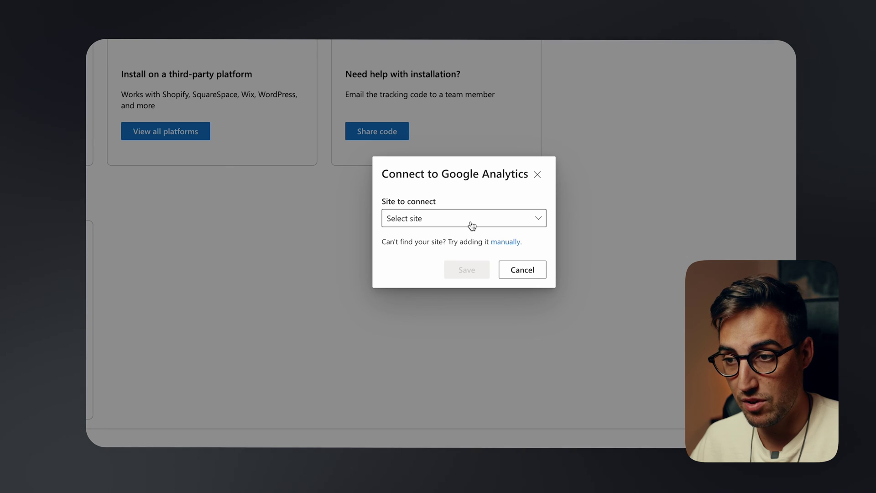
click(472, 223)
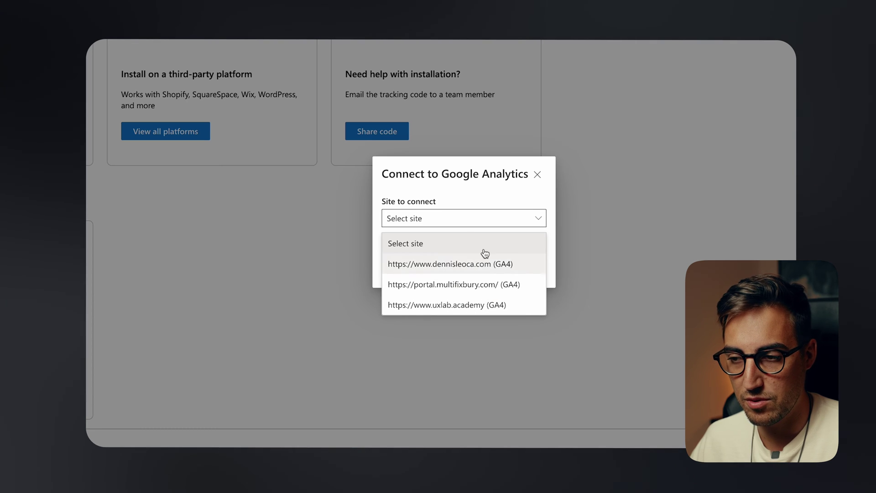
click(453, 265)
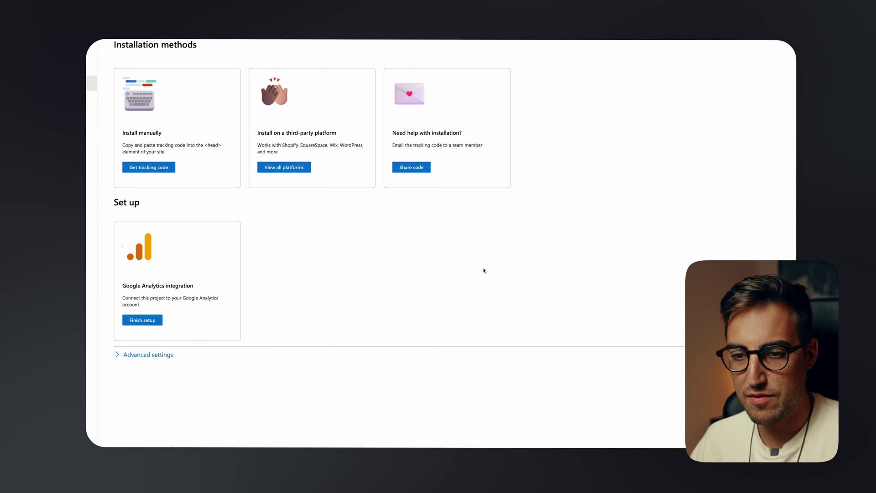
Step: Finish the Google Analytics integration setup by choosing the site to connect and saving the connection
click(159, 321)
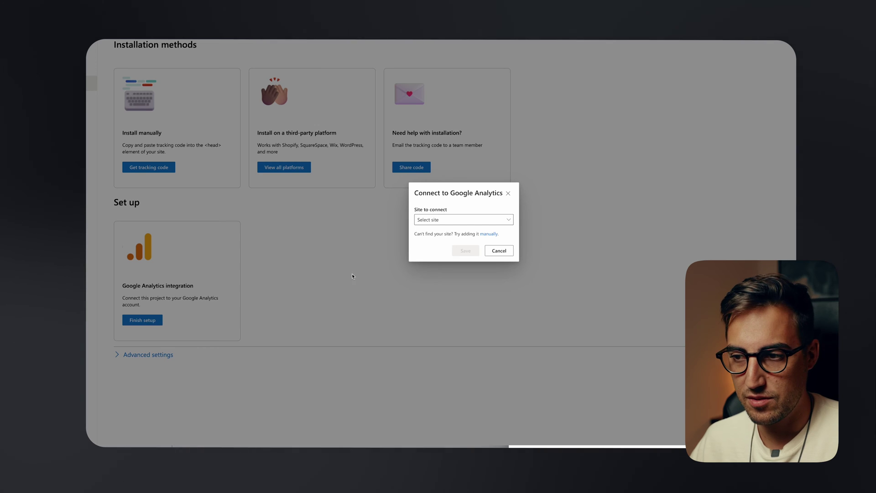
click(463, 220)
click(452, 247)
click(467, 251)
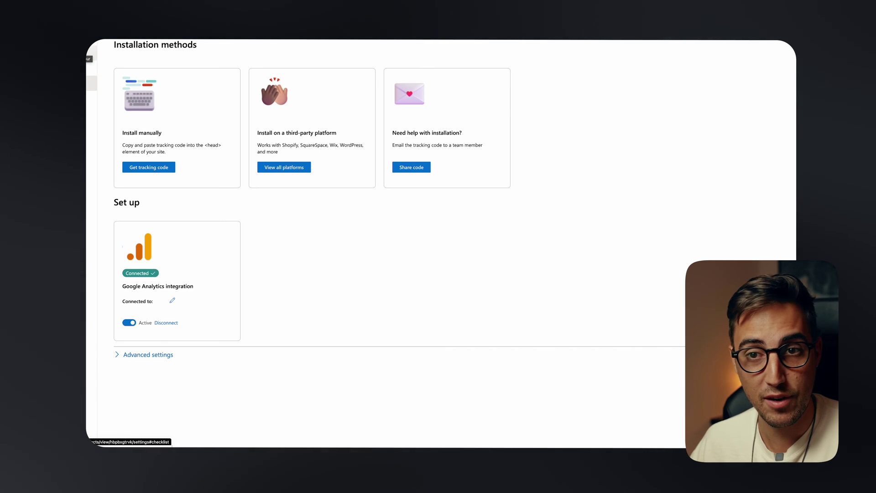
Step: From the Clarity tour on the Getting Started page, open IP blocking and block the current IP address under the name Home
click(98, 45)
scroll(336, 178, down, 5)
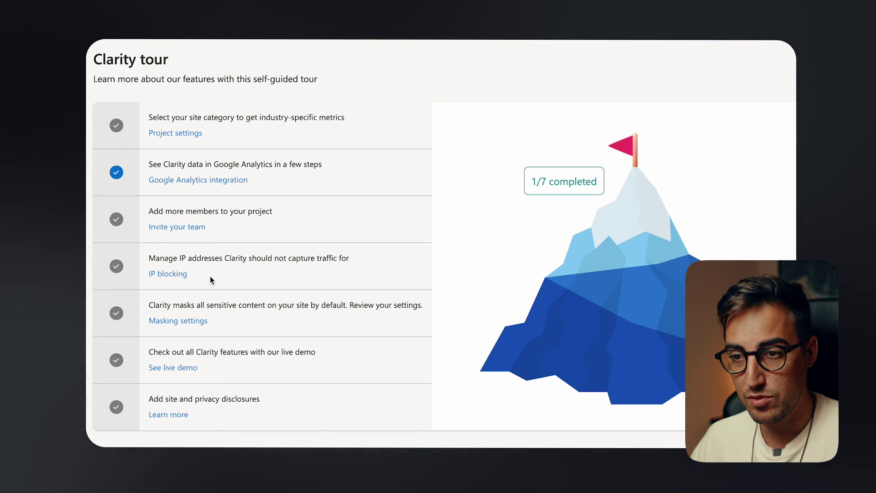
click(177, 276)
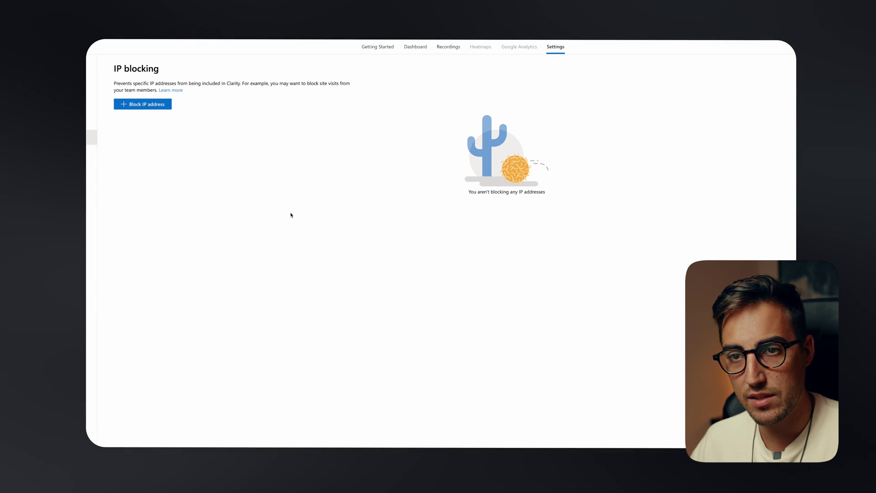
click(156, 105)
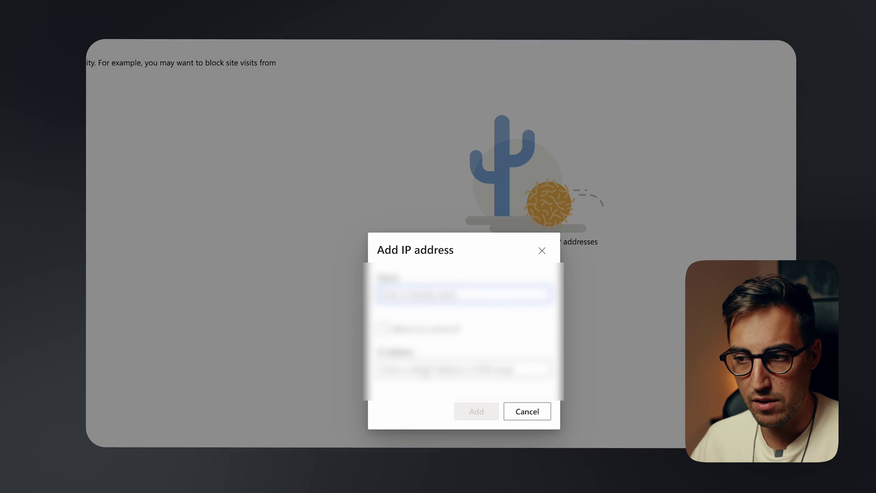
click(383, 329)
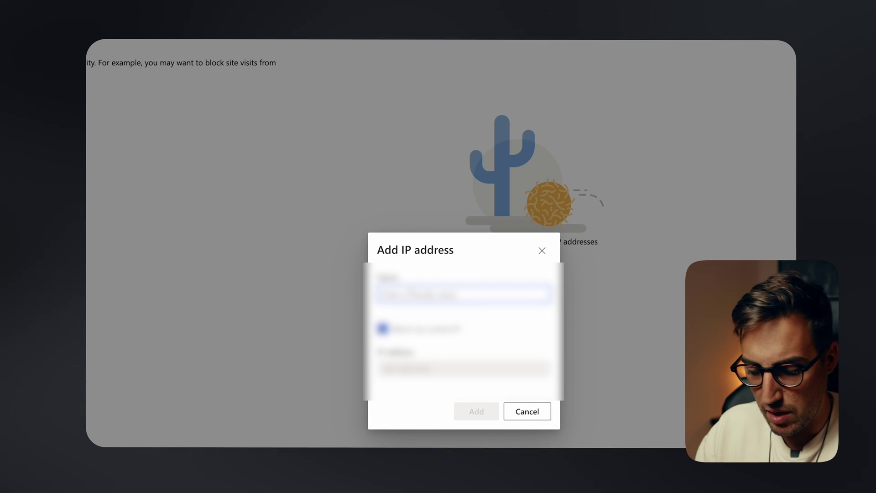
text(Home)
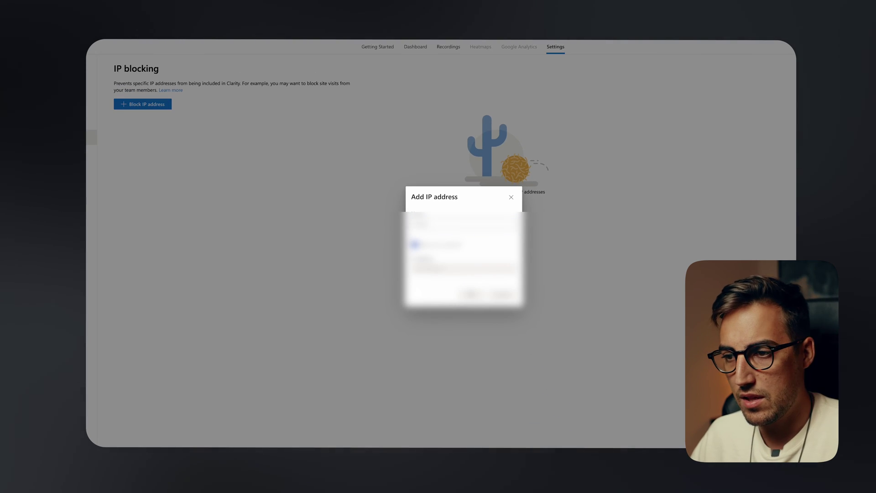
click(472, 318)
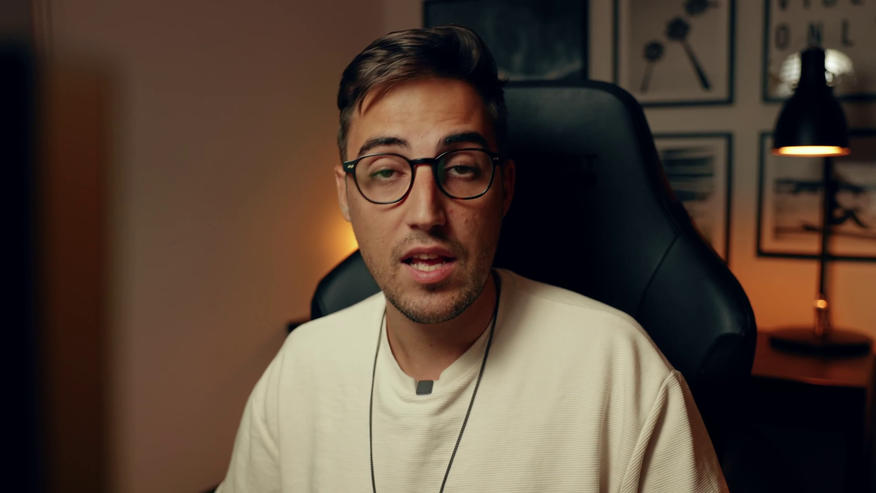
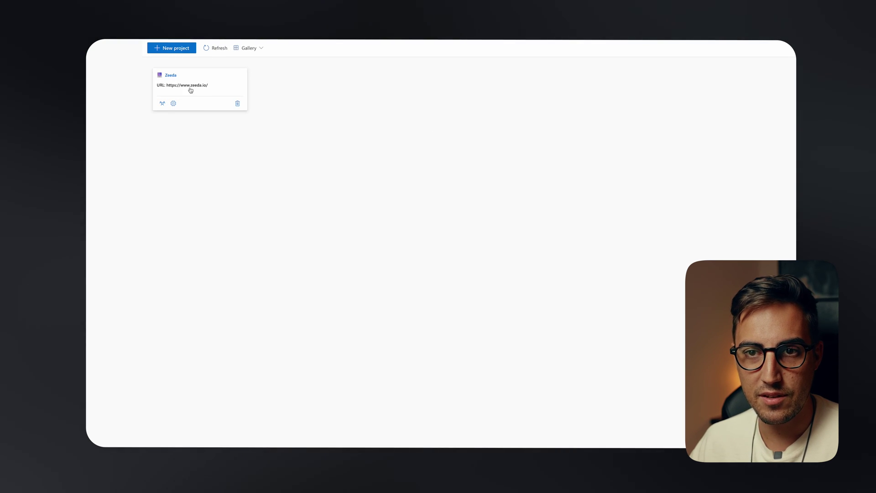
Step: Open the Zeeda project and review its dashboard metrics for the last 3 days, highlighting the distinct users figure
click(195, 85)
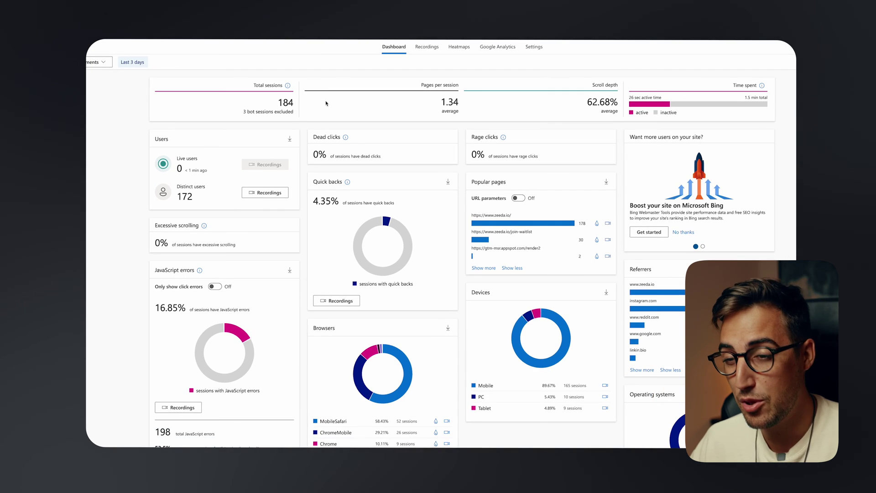
scroll(326, 104, down, 1)
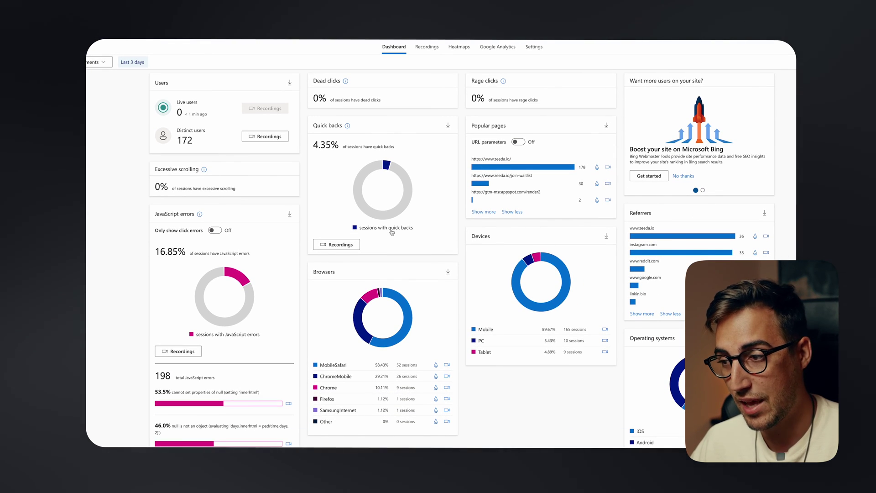
scroll(429, 212, up, 1)
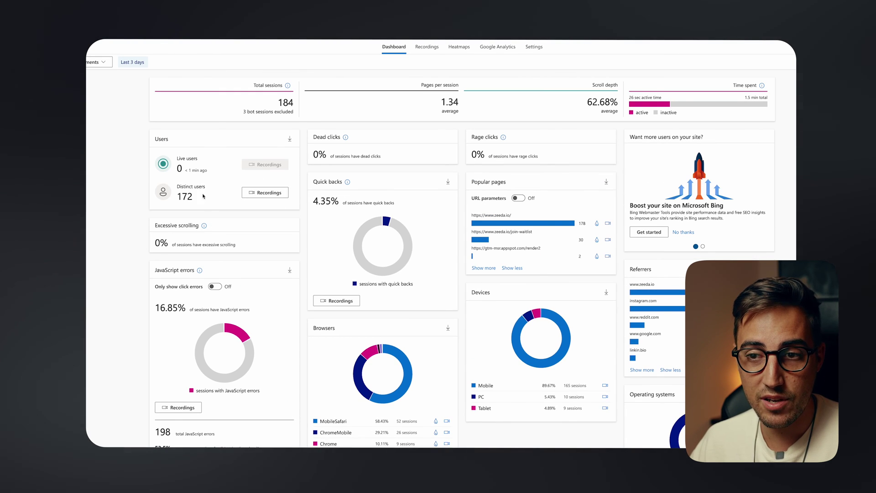
drag(295, 288, 253, 287)
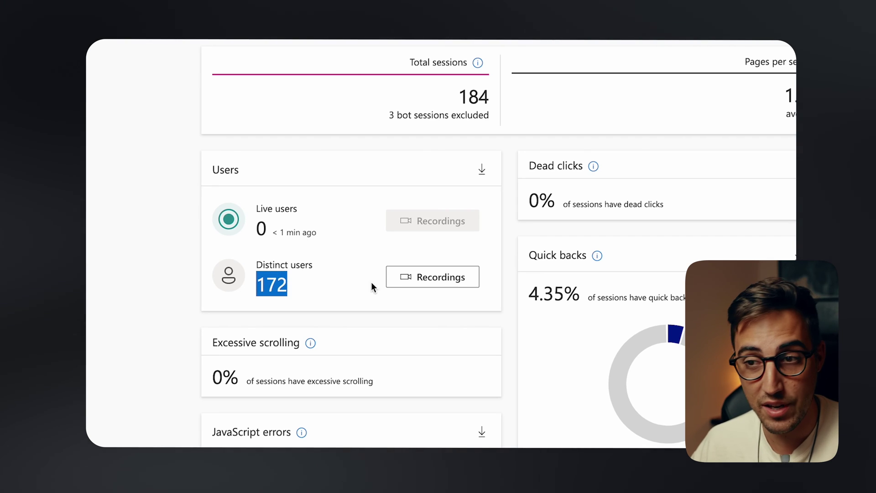
Step: Open the session recordings for the distinct users and play the 19:14 iOS session from the United Kingdom
click(449, 277)
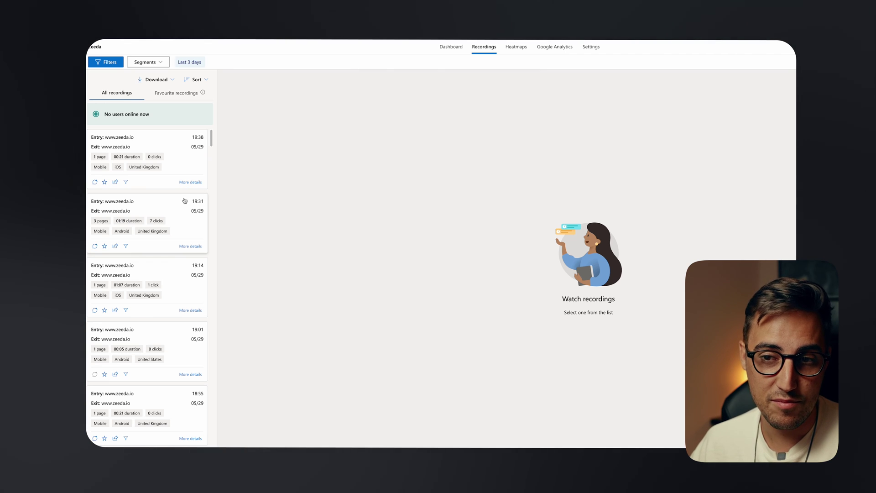
mouse_move(185, 201)
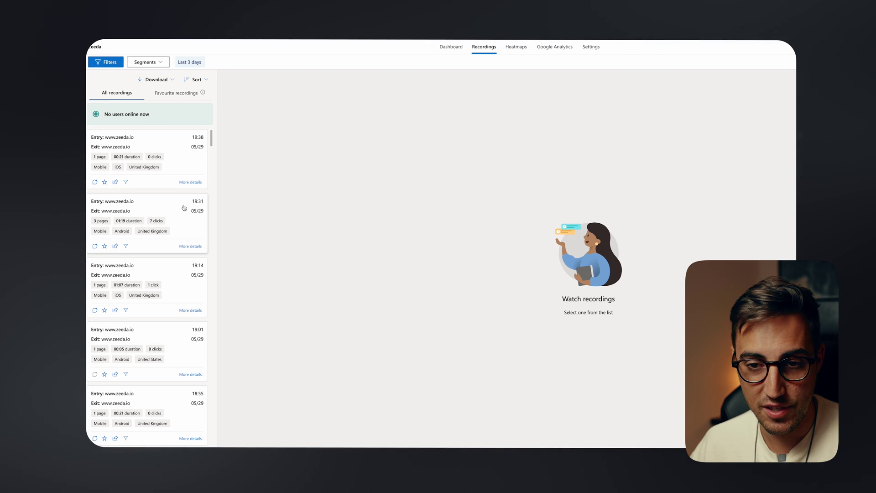
click(175, 273)
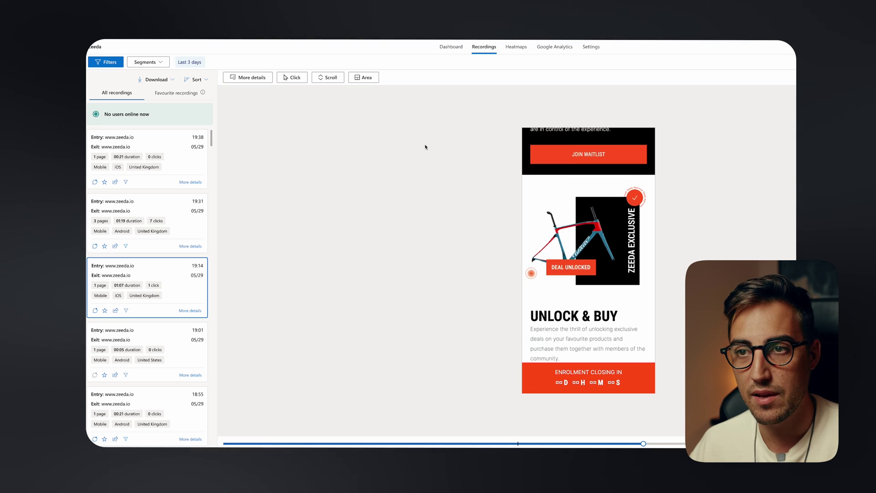
Step: Show the click heatmap for the recorded page and examine clicks on the logo, the hero waitlist button and the lower sections
click(301, 81)
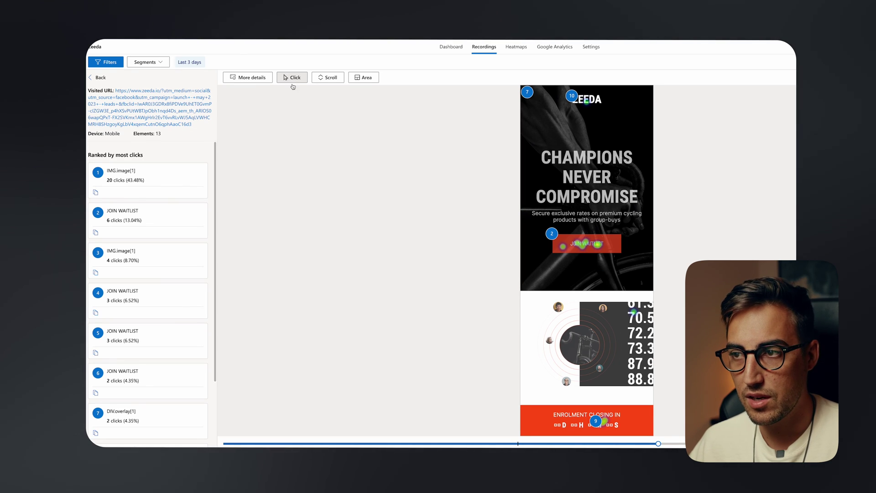
mouse_move(574, 99)
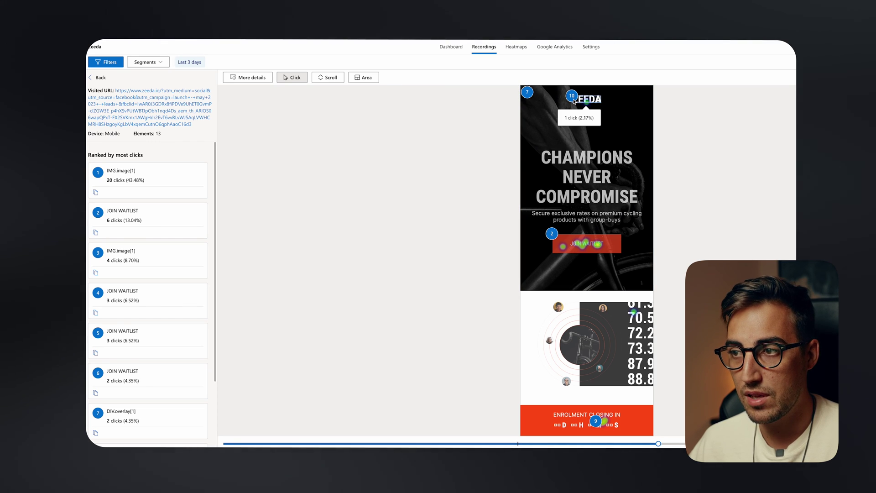
mouse_move(546, 202)
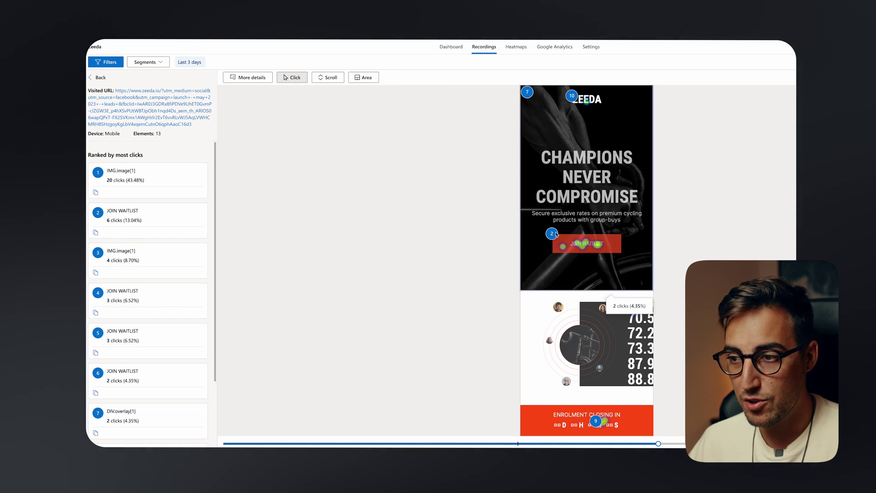
mouse_move(556, 237)
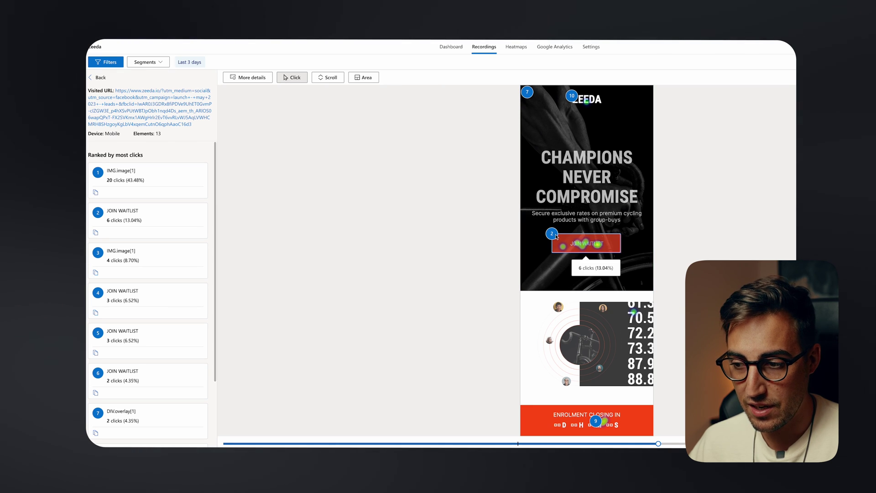
scroll(556, 237, down, 4)
scroll(598, 246, down, 3)
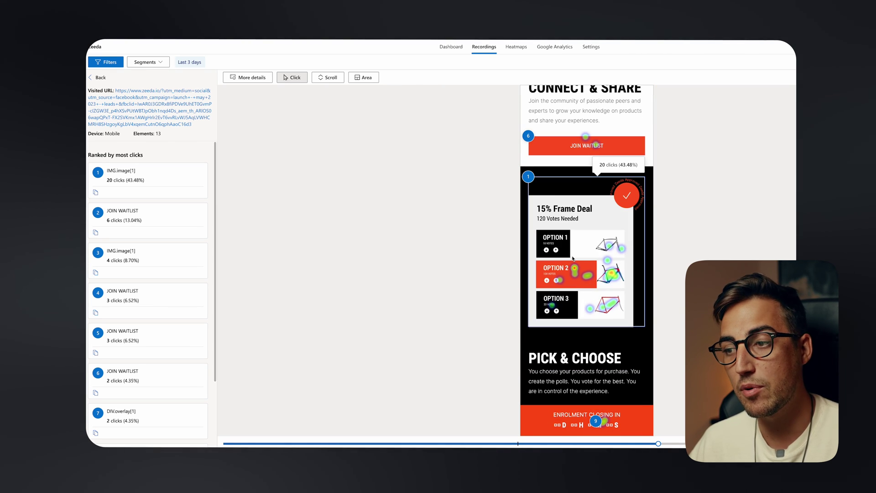
Step: Switch the recorded page to the area heatmap and examine the click share of each section down the page
click(373, 80)
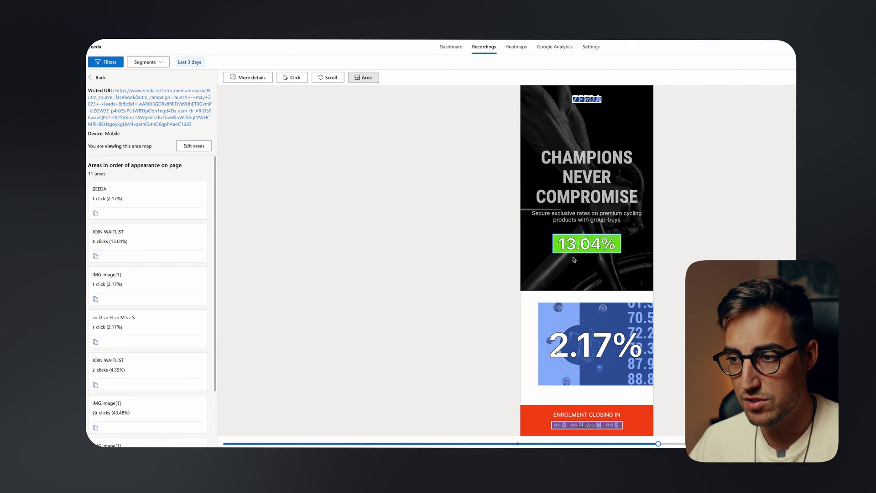
scroll(575, 260, down, 6)
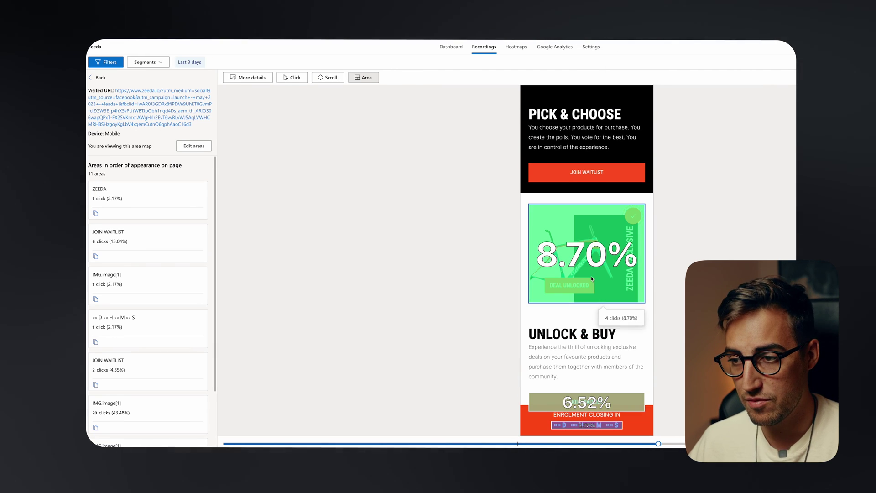
scroll(591, 279, down, 3)
scroll(570, 288, up, 8)
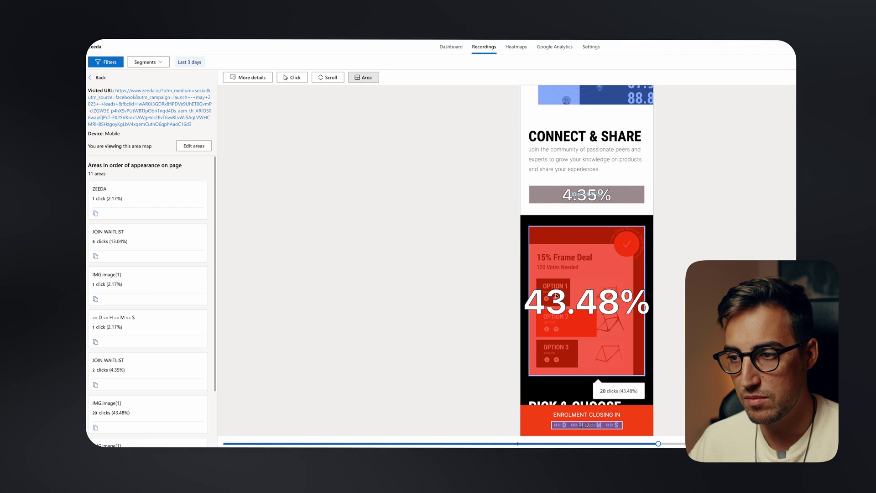
Step: Switch the recorded page to the scroll heatmap and examine how far down the page visitors get
click(329, 80)
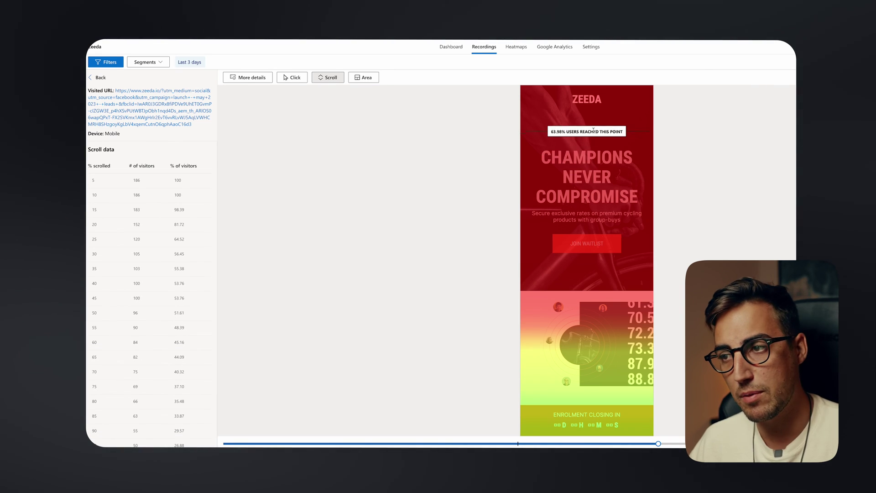
scroll(575, 289, down, 12)
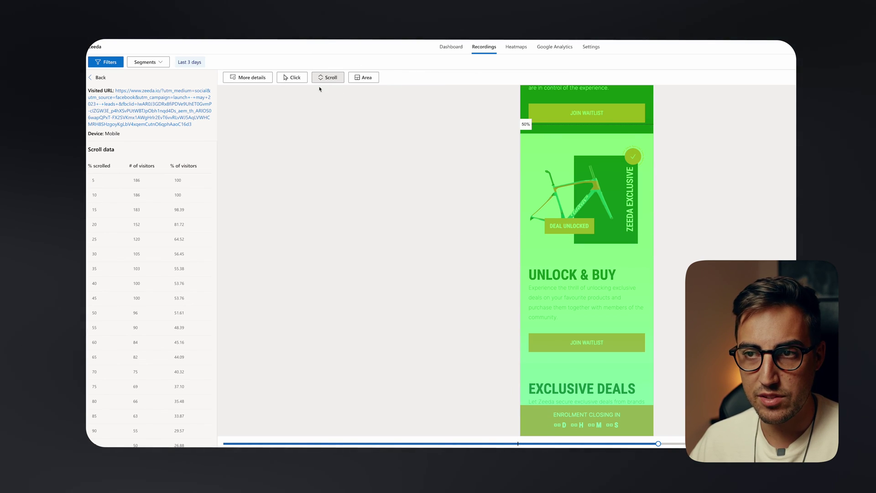
scroll(561, 226, down, 6)
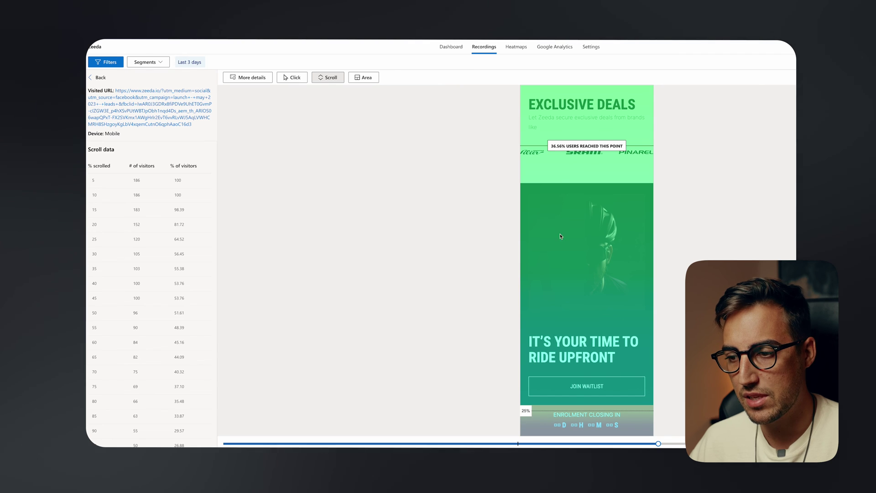